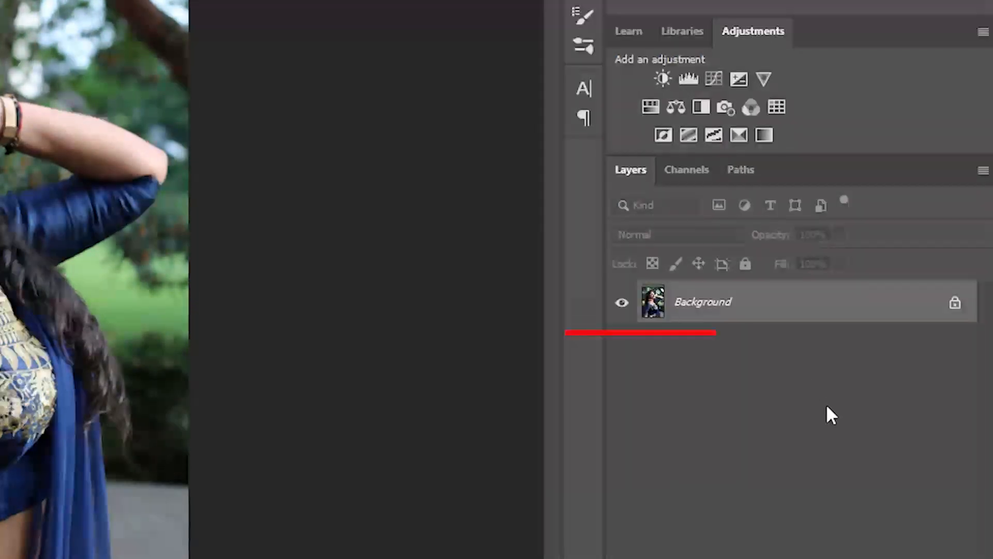
- Duplicate the Background layer and select the original Background layer
key("ctrl+j")
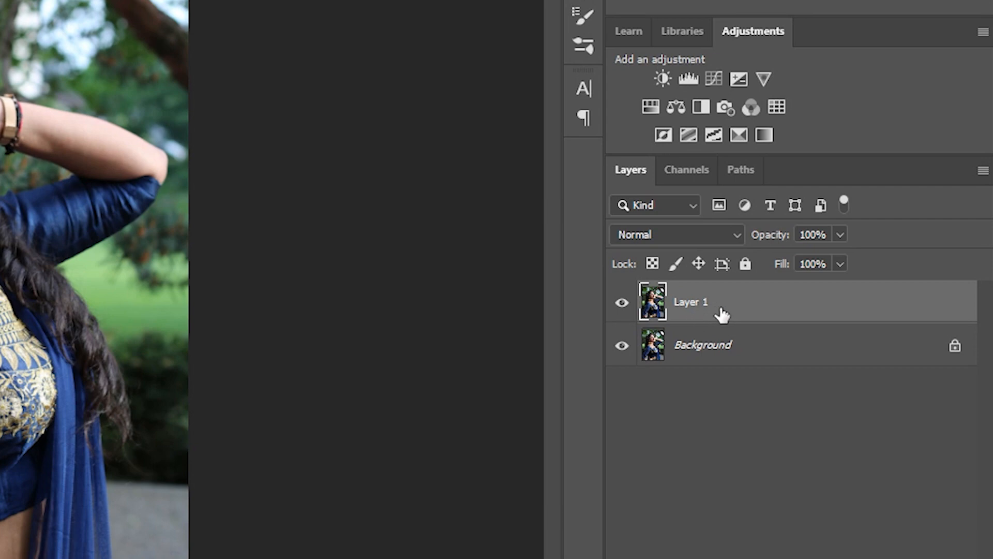
left_click(736, 351)
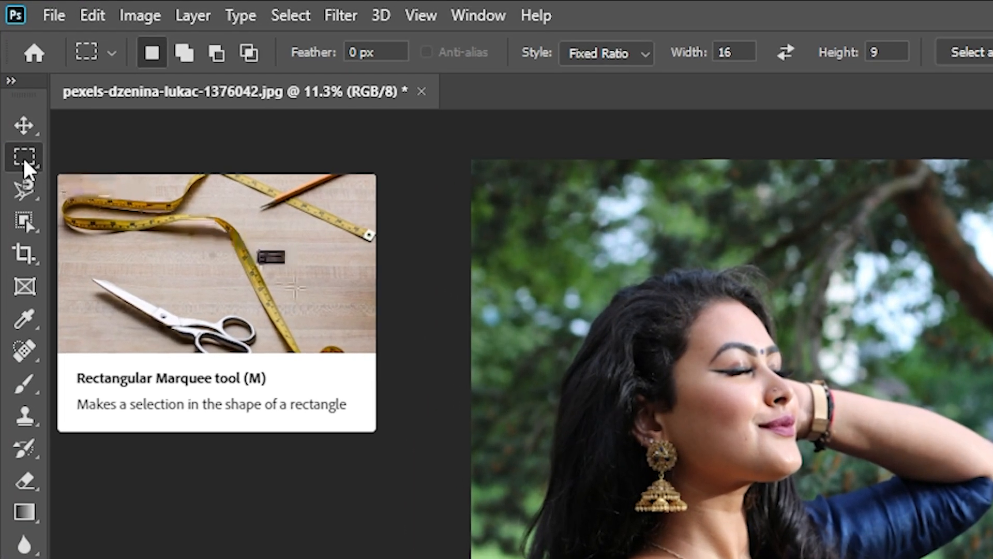
- Activate the Rectangular Marquee tool, draw a 16:9 fixed-ratio selection around the woman's head, and deselect it
right_click(24, 161)
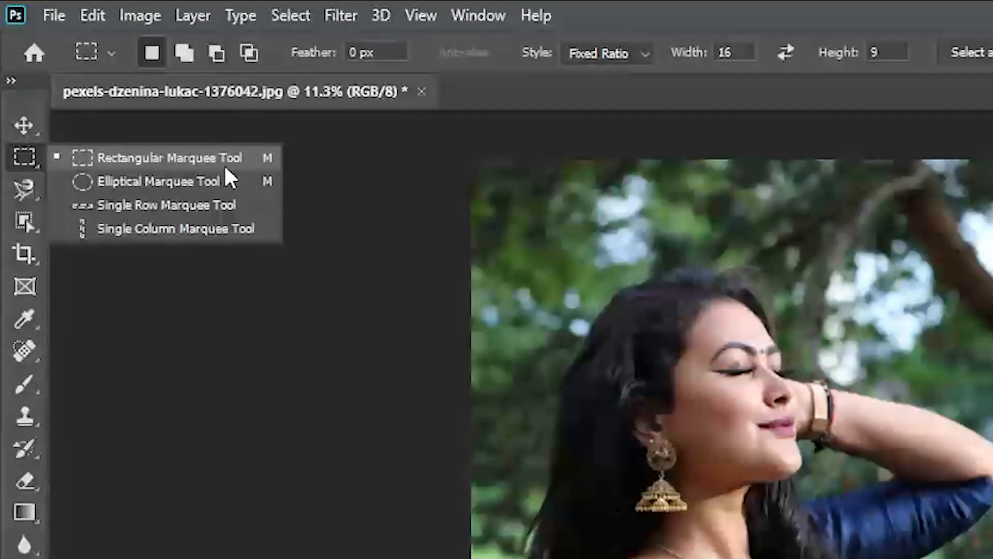
left_click(188, 156)
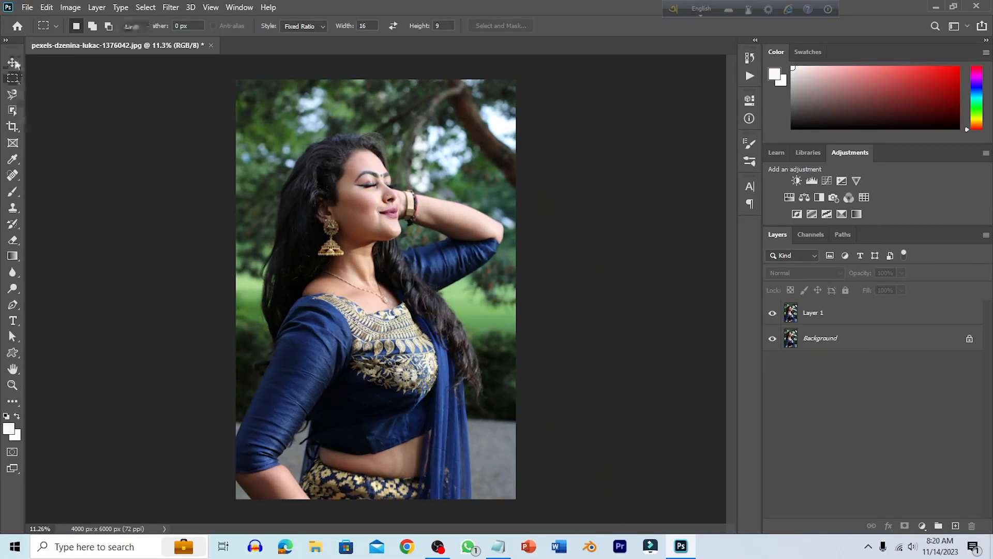
left_click(13, 63)
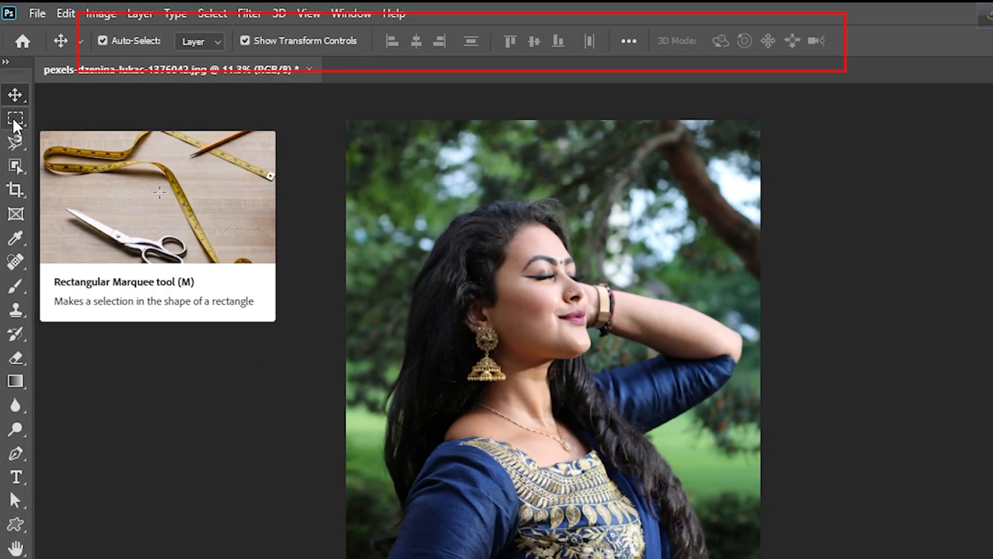
left_click(15, 122)
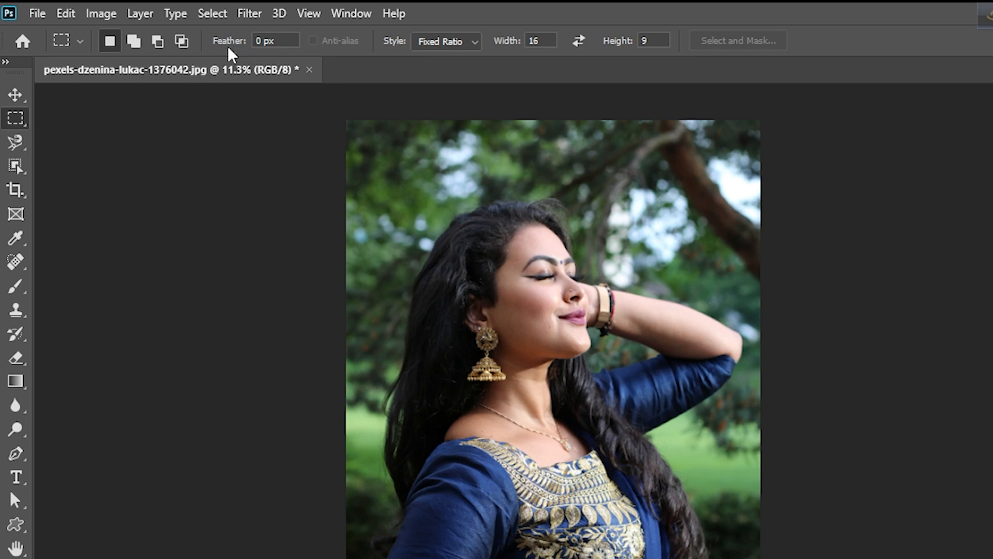
left_click_drag(396, 183, 658, 331)
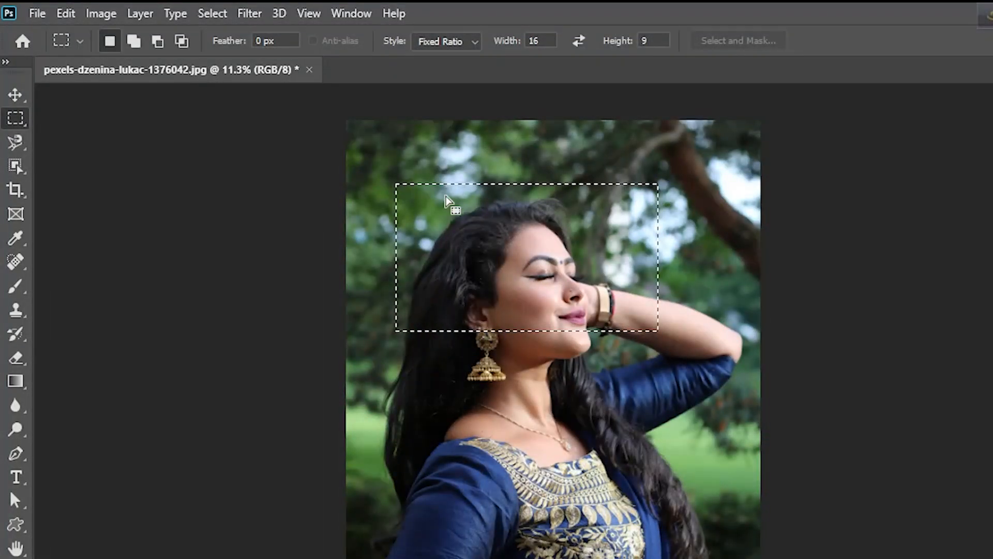
key("ctrl+d")
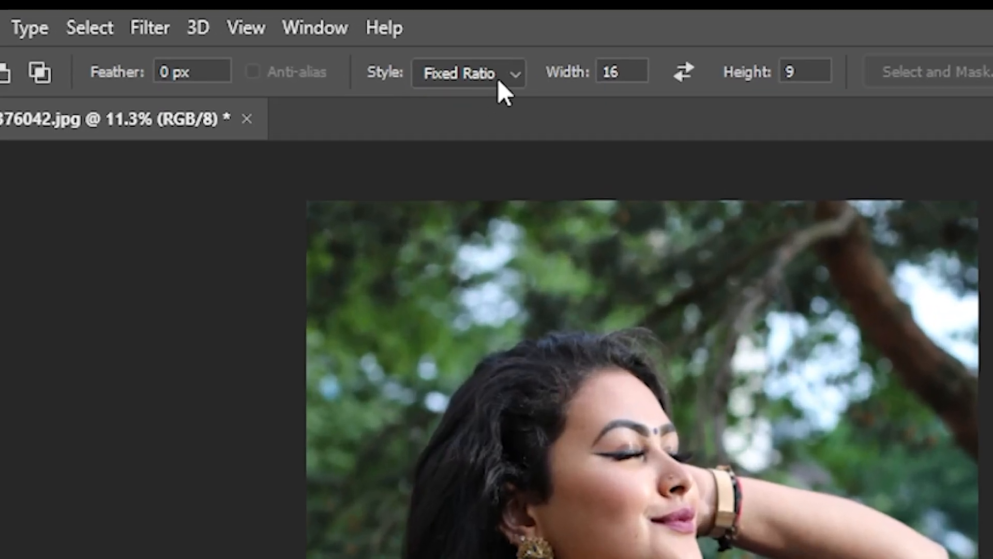
- Set the marquee style to Normal, draw a selection about 2919 by 2672 px around the head and shoulders, and deselect it
left_click(473, 41)
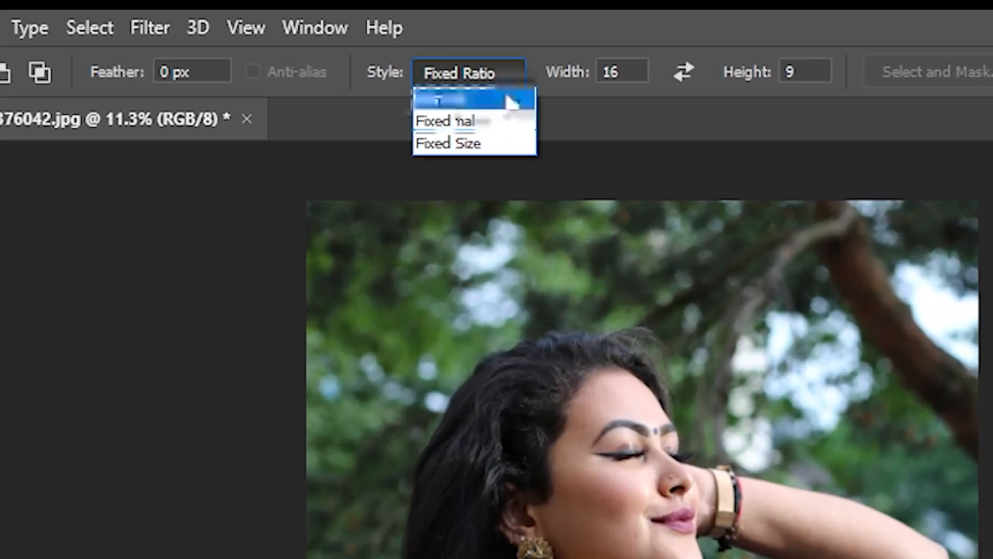
left_click(498, 98)
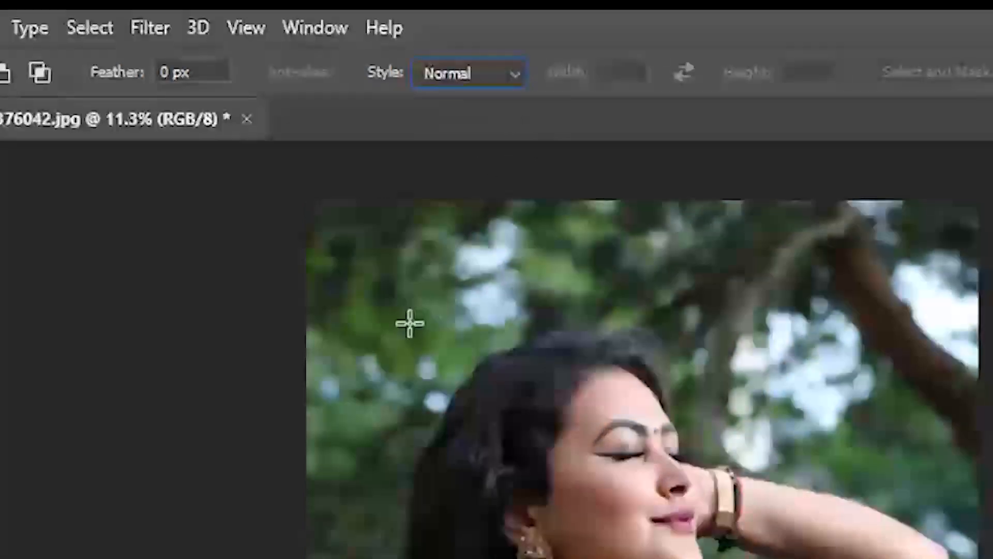
left_click_drag(389, 272, 528, 342)
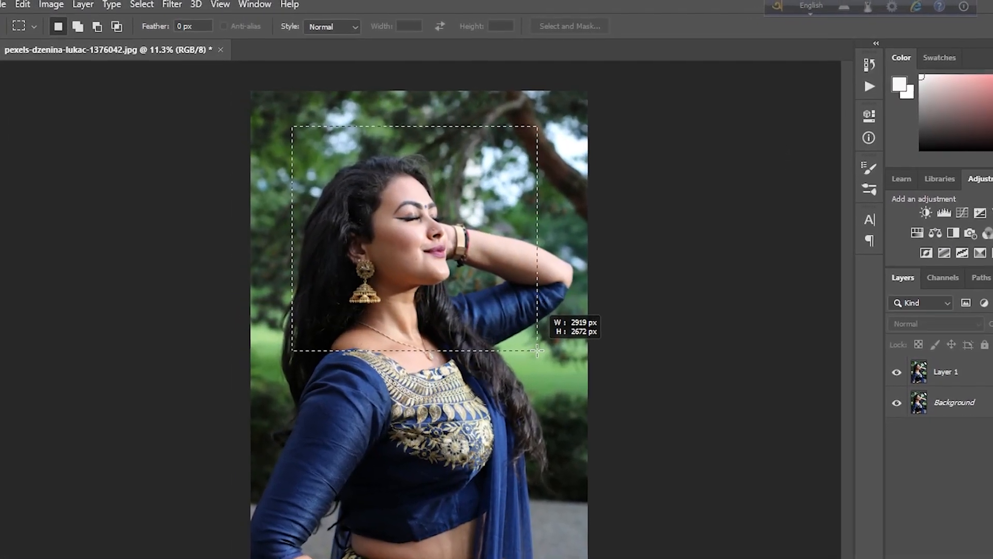
key("ctrl+d")
- Set the marquee style to Fixed Ratio 16 to 9 and draw a selection across the woman's head and raised arm
left_click(350, 24)
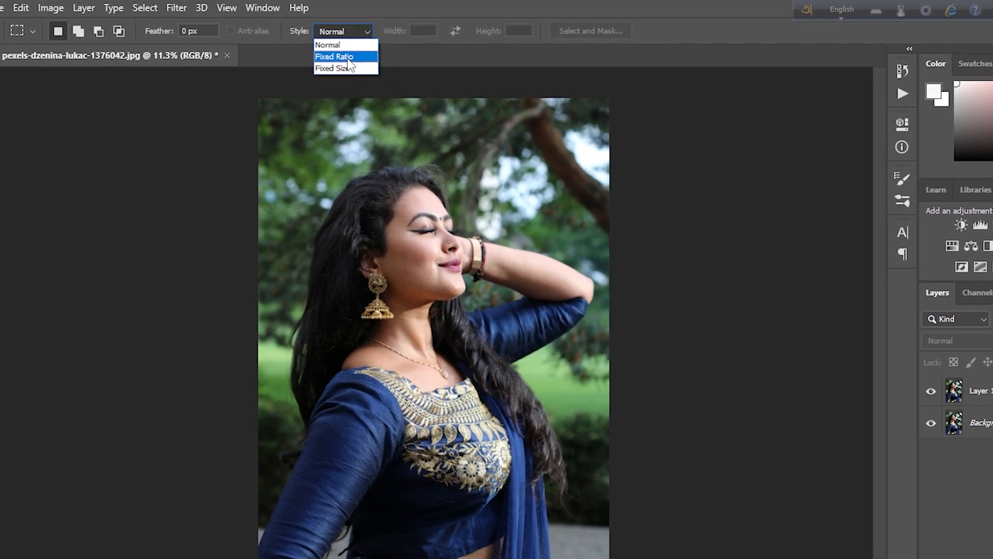
left_click(354, 61)
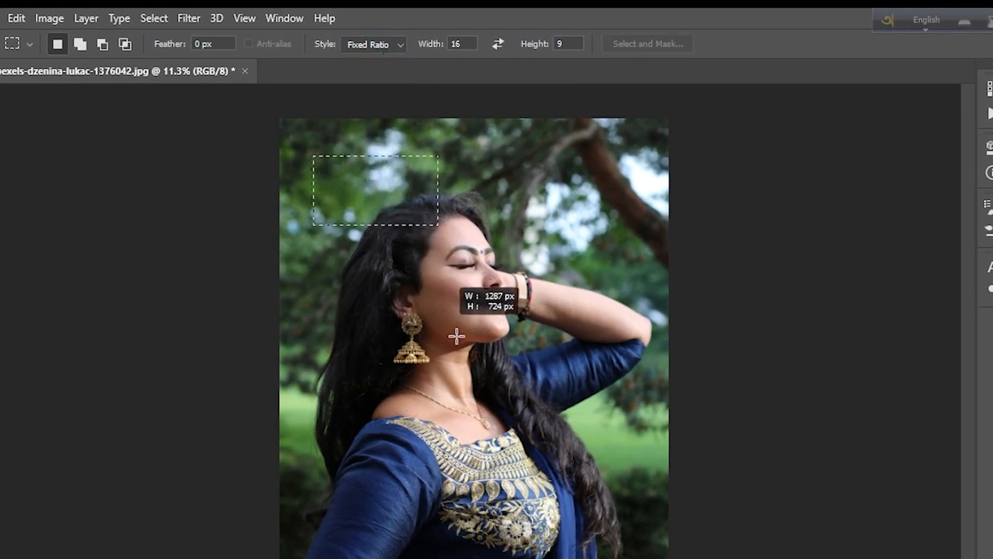
left_click_drag(456, 336, 638, 507)
- Set the marquee style to Fixed Size, 1280 by 720 px, and place a selection near the photo's upper edge
left_click(373, 45)
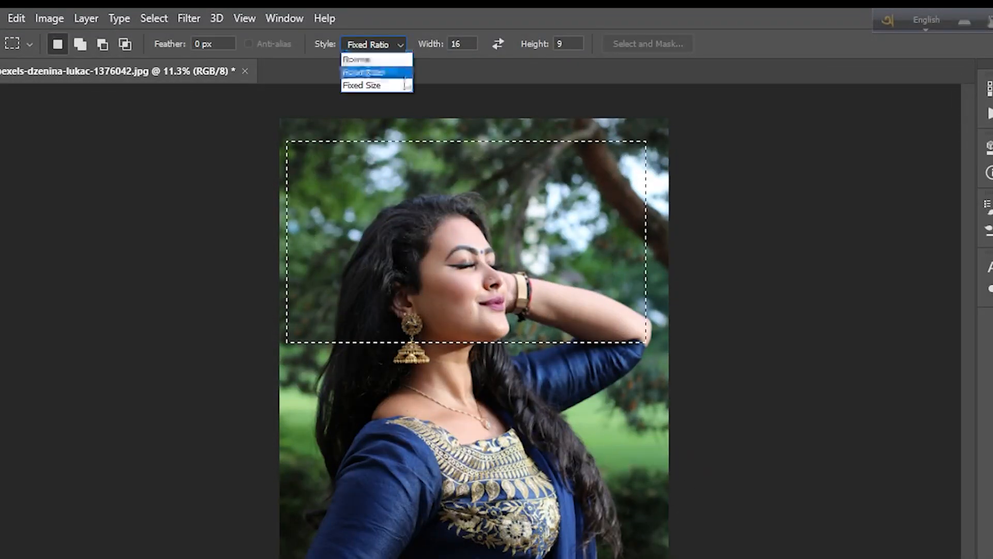
left_click(378, 86)
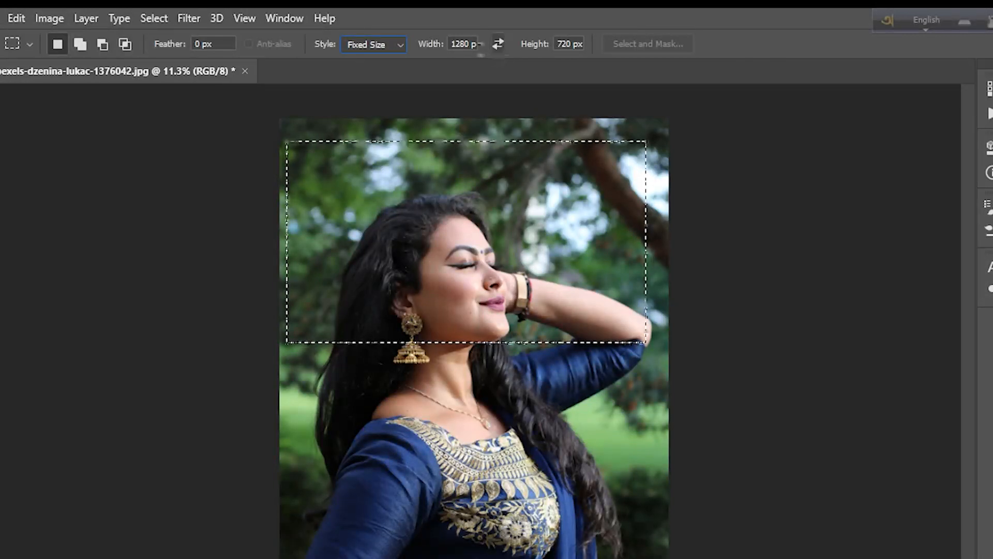
left_click(350, 160)
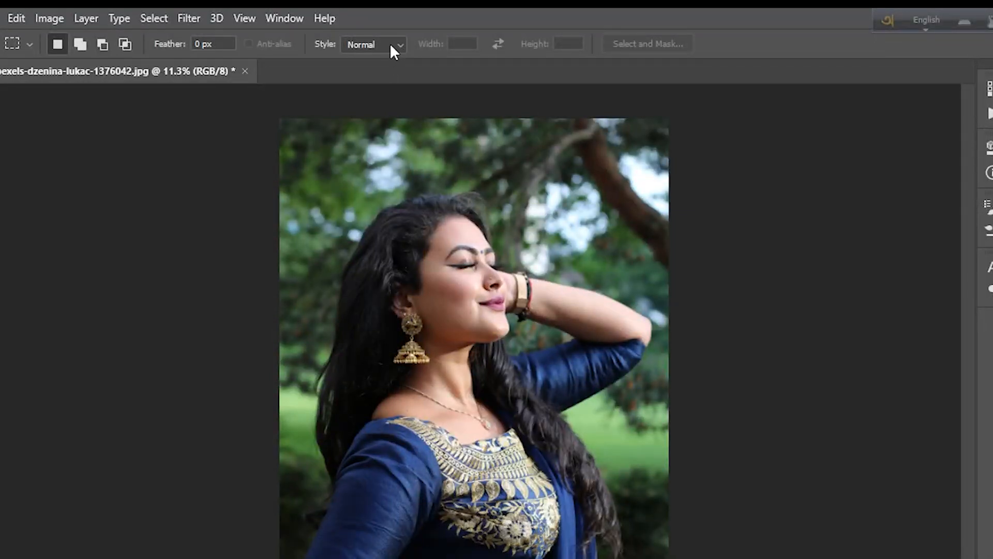
- Return the marquee style to Normal and practise drawing and clearing free rectangular selections around the head and shoulders
left_click(393, 44)
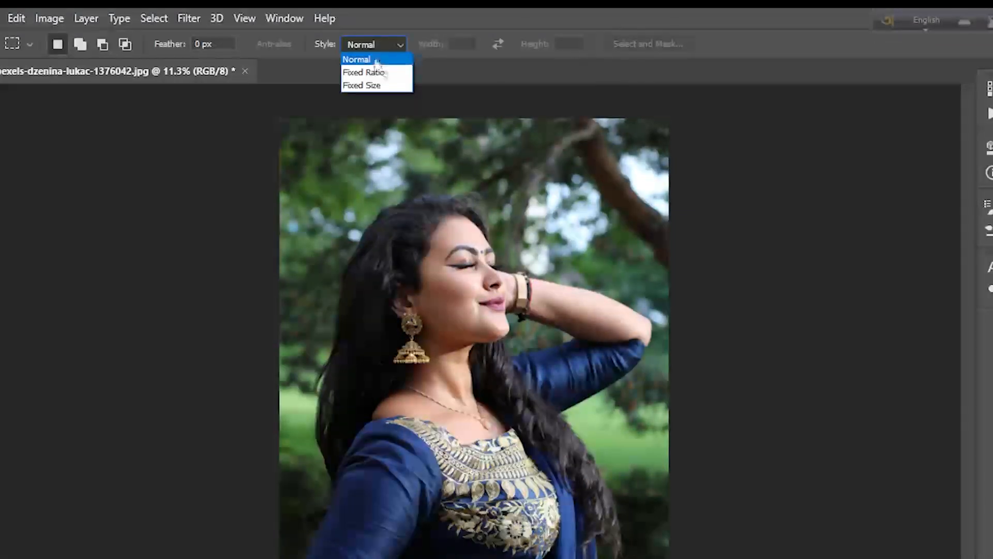
left_click(372, 62)
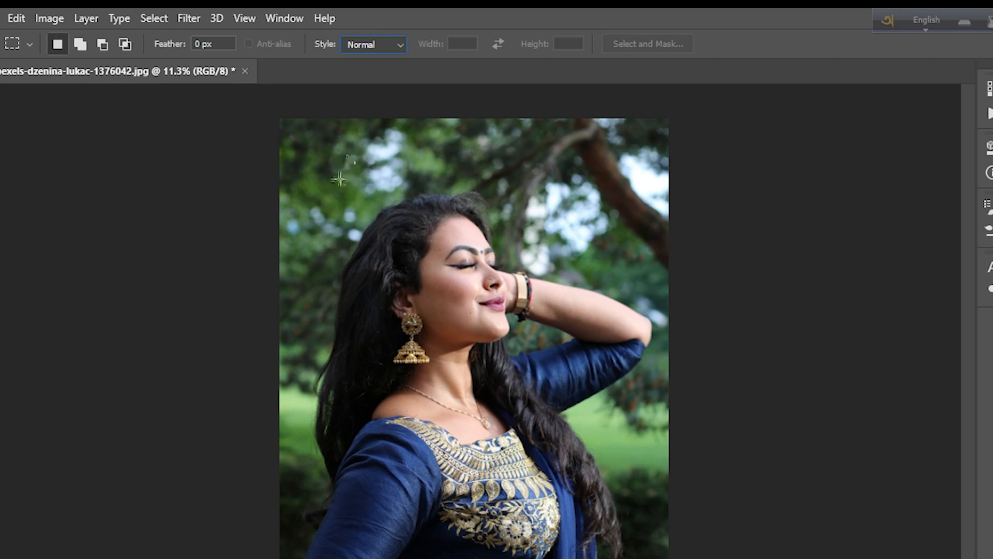
left_click_drag(314, 153, 653, 444)
left_click(173, 188)
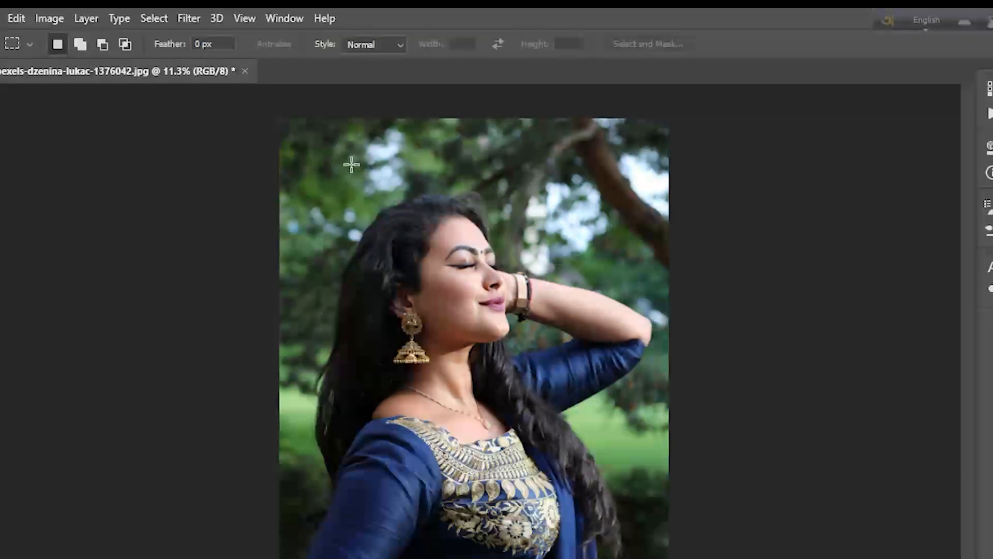
left_click_drag(318, 158, 617, 441)
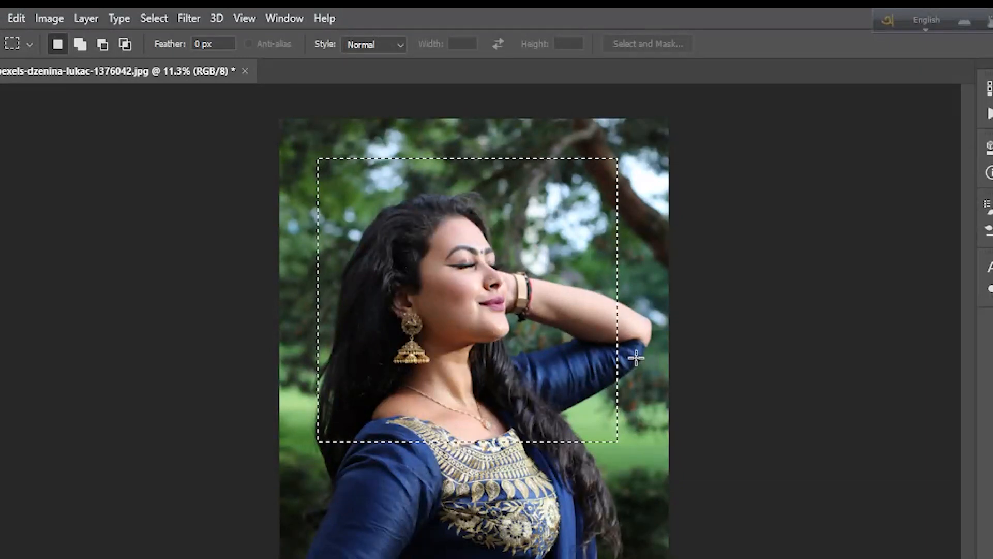
left_click(386, 199)
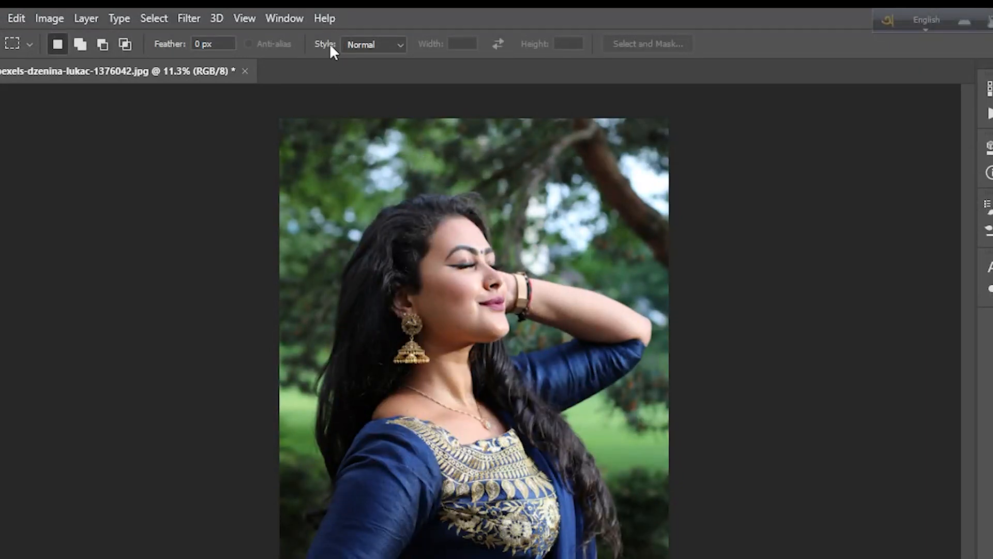
- Set the marquee to a Fixed Ratio of width 1 and height 1 and draw a square selection over the woman
left_click(389, 45)
left_click(382, 73)
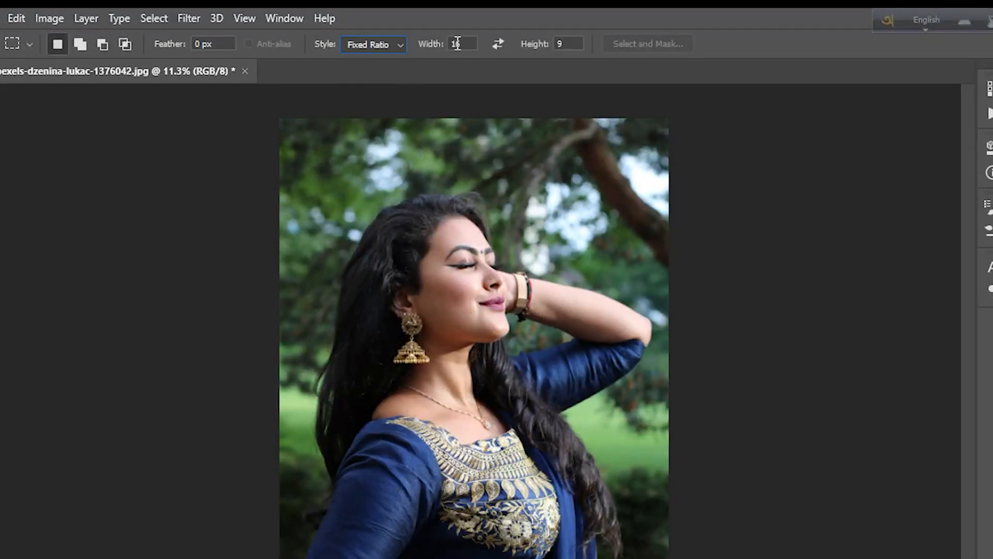
left_click_drag(469, 43, 448, 46)
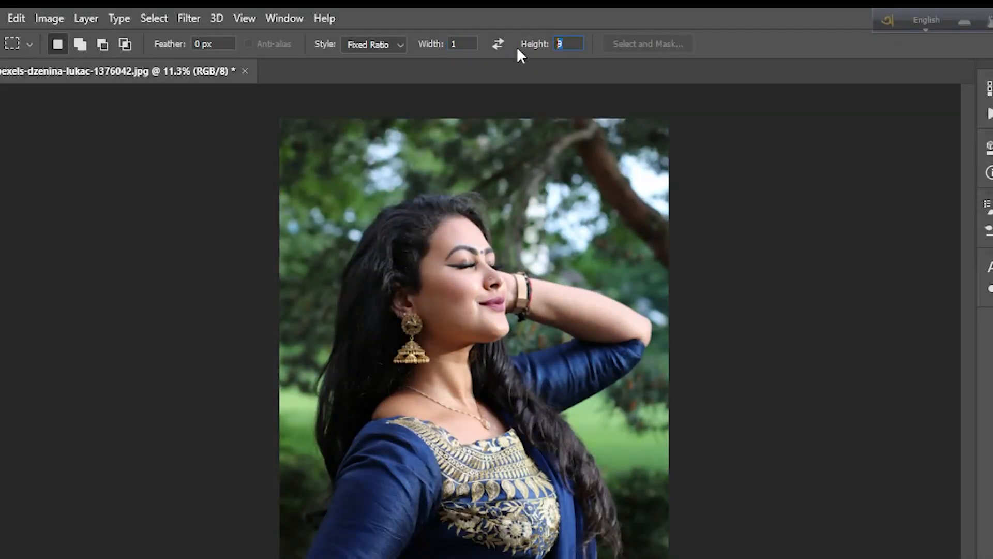
type("1")
left_click_drag(358, 182, 595, 481)
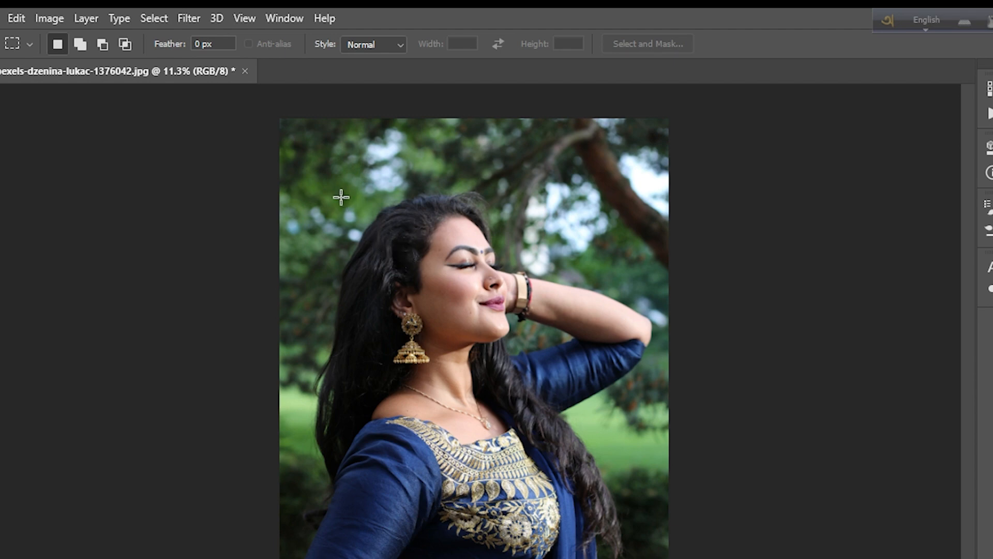
- With the Normal style, draw and clear a square selection from its corner, and draw another square outward from the face's centre
left_click_drag(338, 186, 631, 483)
left_click(403, 277)
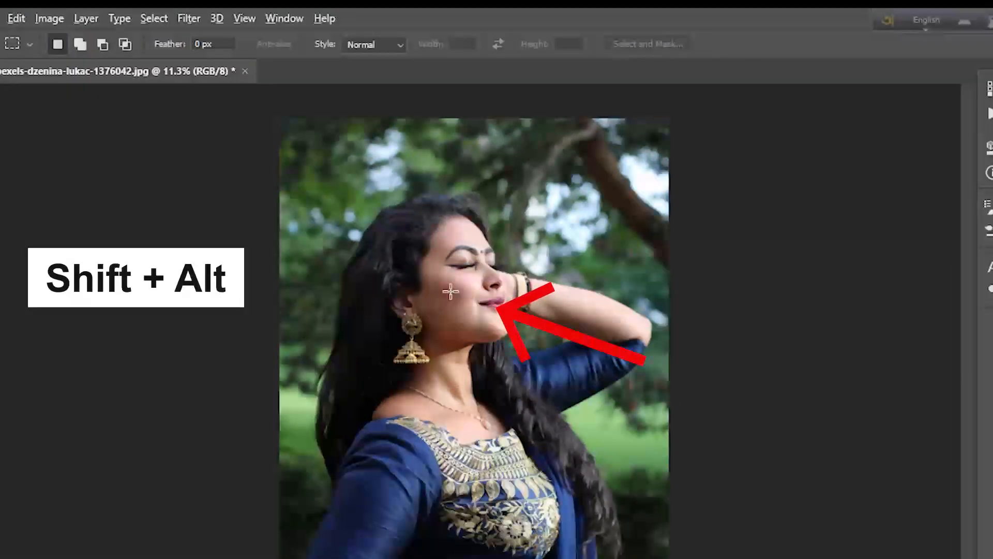
left_click_drag(450, 291, 670, 439)
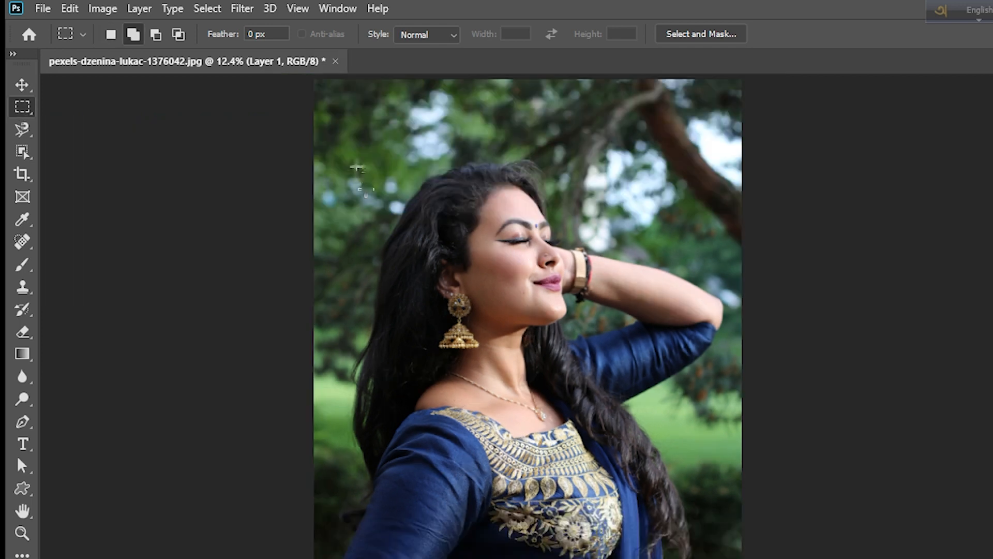
- In Add to selection mode, select a rectangle around the woman's head and extend it downward with an overlapping rectangle over the chest
left_click_drag(350, 117, 643, 369)
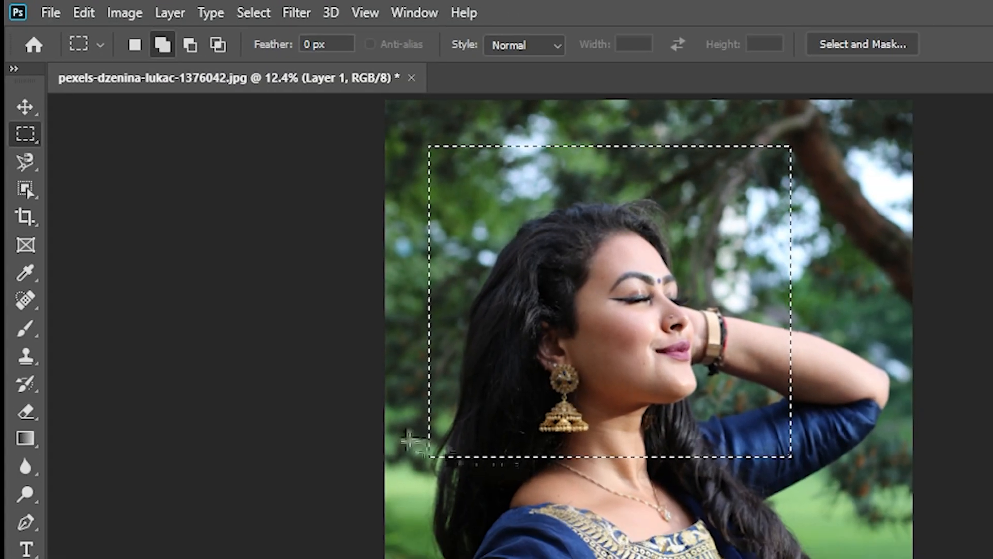
scroll(374, 395, "up", 3)
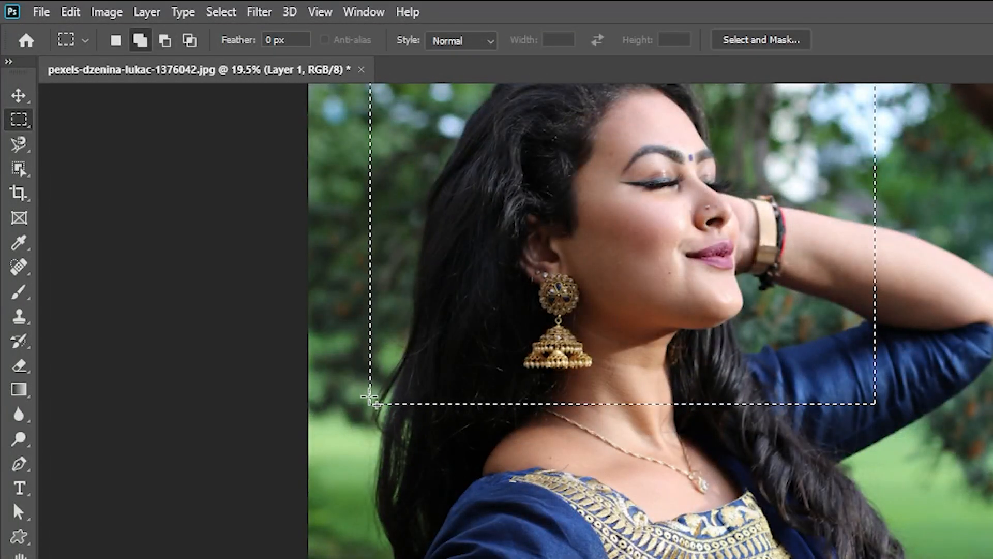
left_click_drag(371, 411, 833, 501)
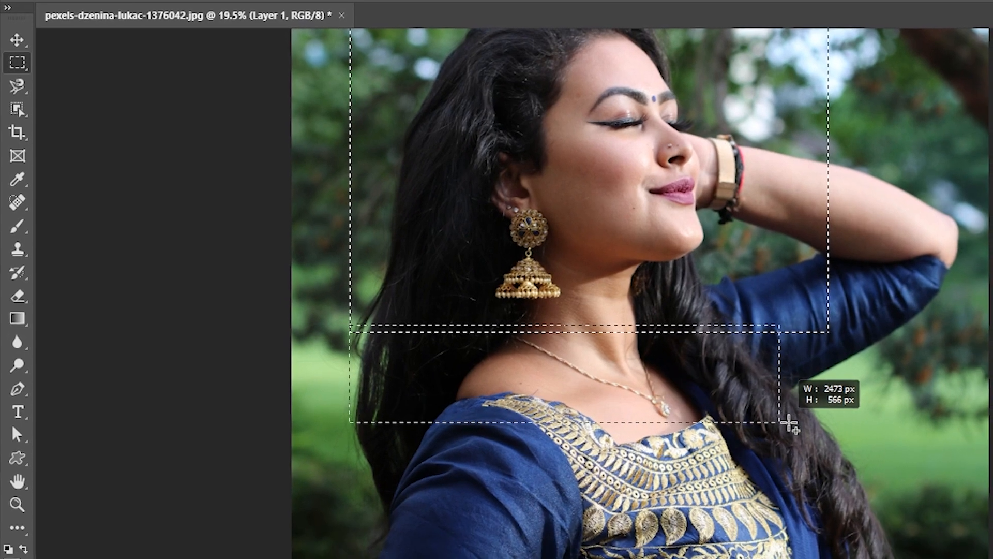
left_click_drag(789, 423, 830, 486)
- Subtract a rectangle from the selection's lower part to shorten it
scroll(828, 485, "down", 6)
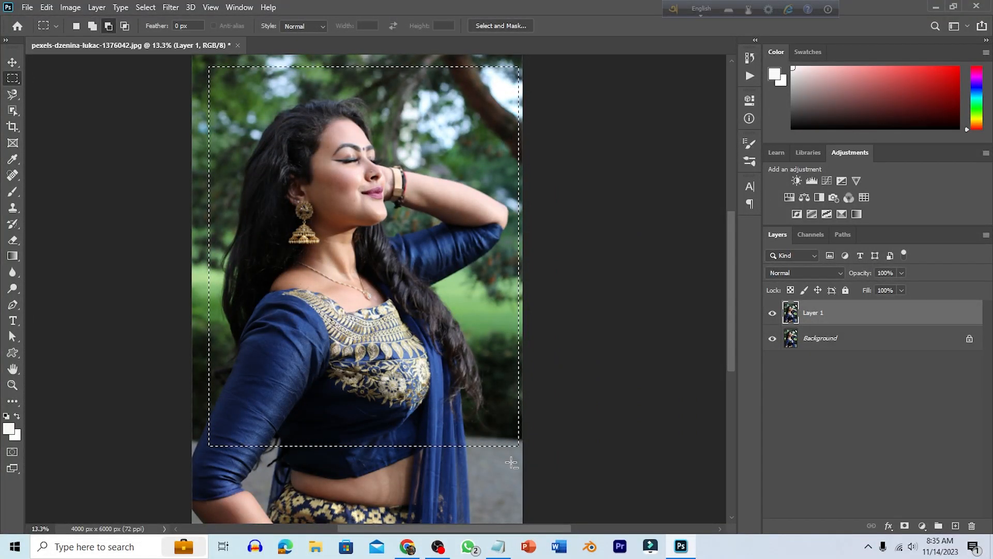
left_click_drag(521, 459, 209, 310)
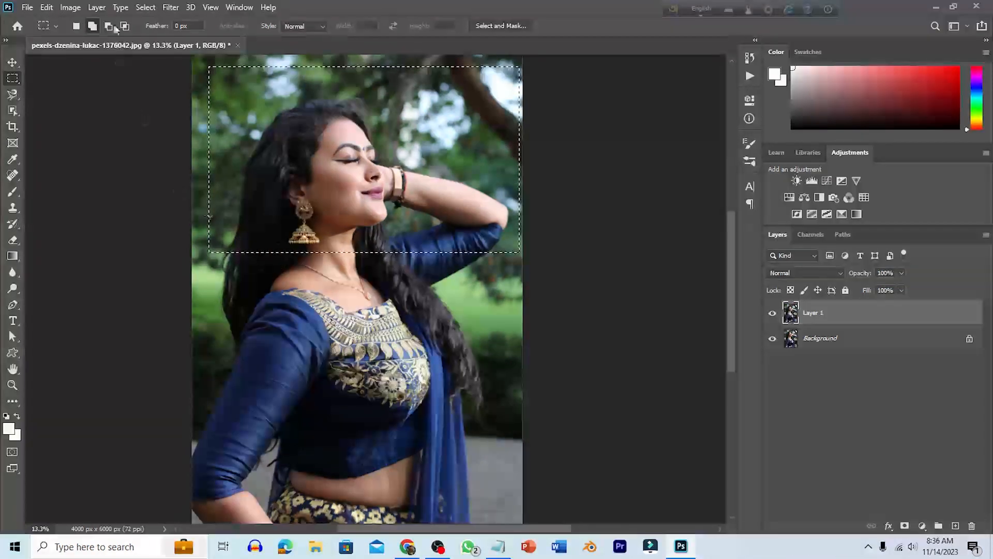
- Switch the marquee to Subtract from selection, and temporarily override it to add a rectangle about 3770 px wide below the neck
left_click(113, 27)
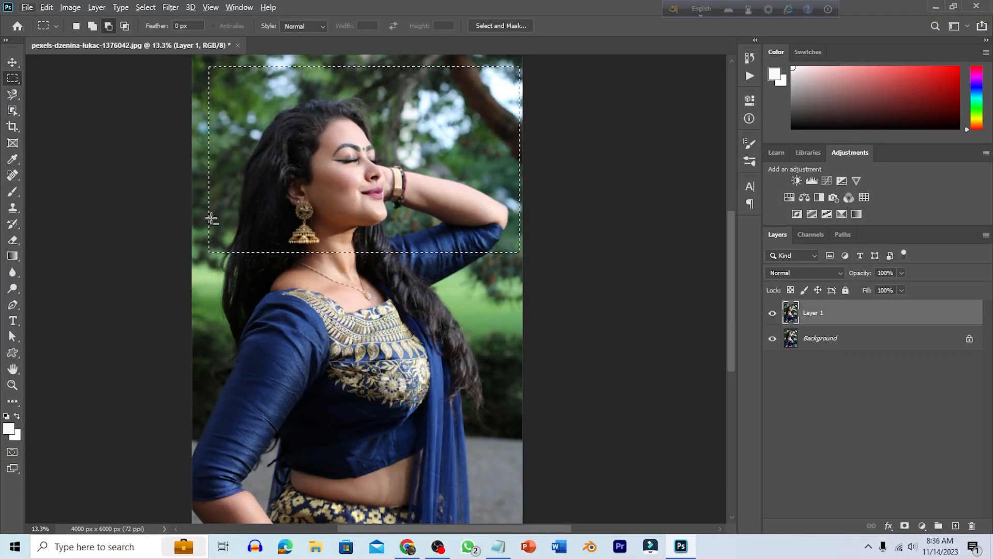
key("shift")
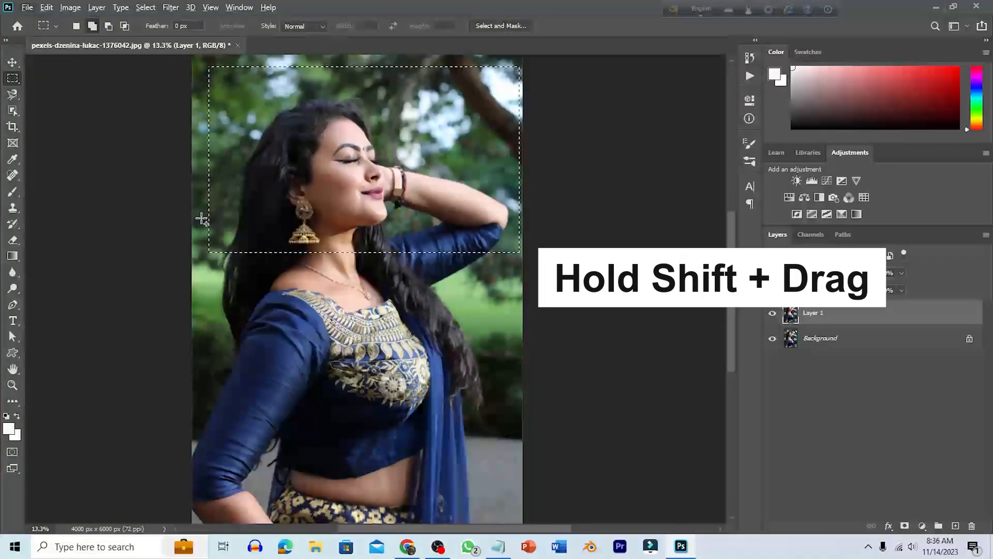
left_click_drag(220, 233, 483, 301)
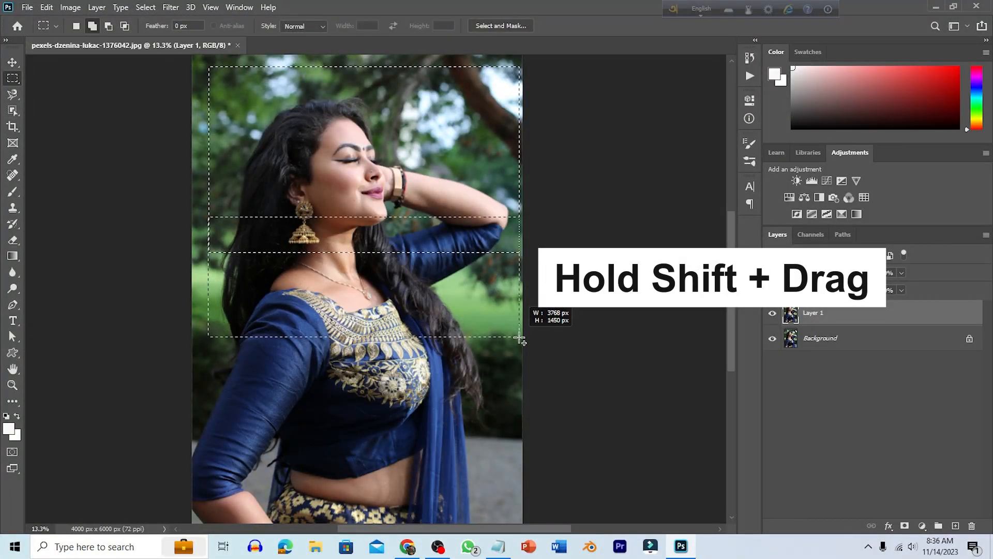
left_click_drag(522, 340, 521, 351)
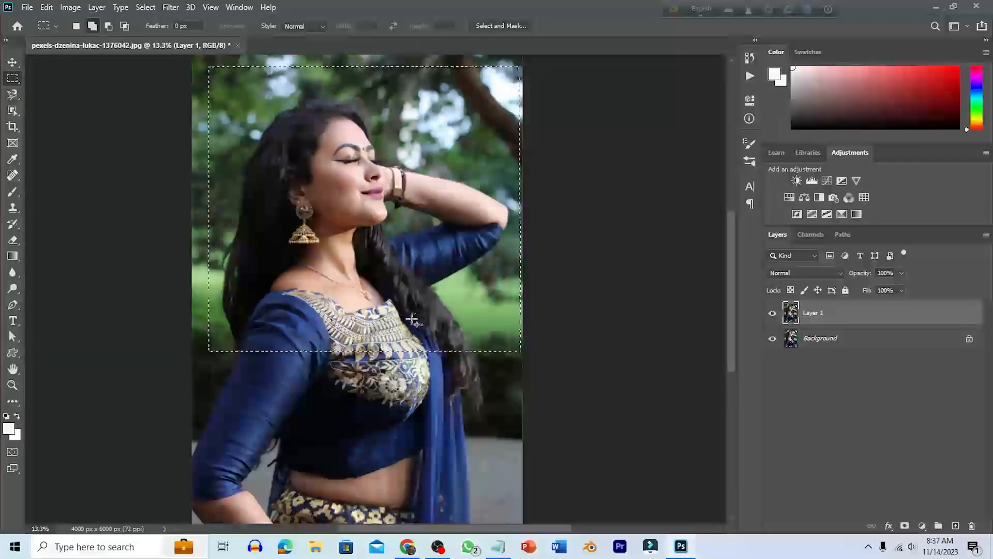
- With Add to selection active, temporarily override it to subtract a rectangle from the lower part of the selection
key("alt")
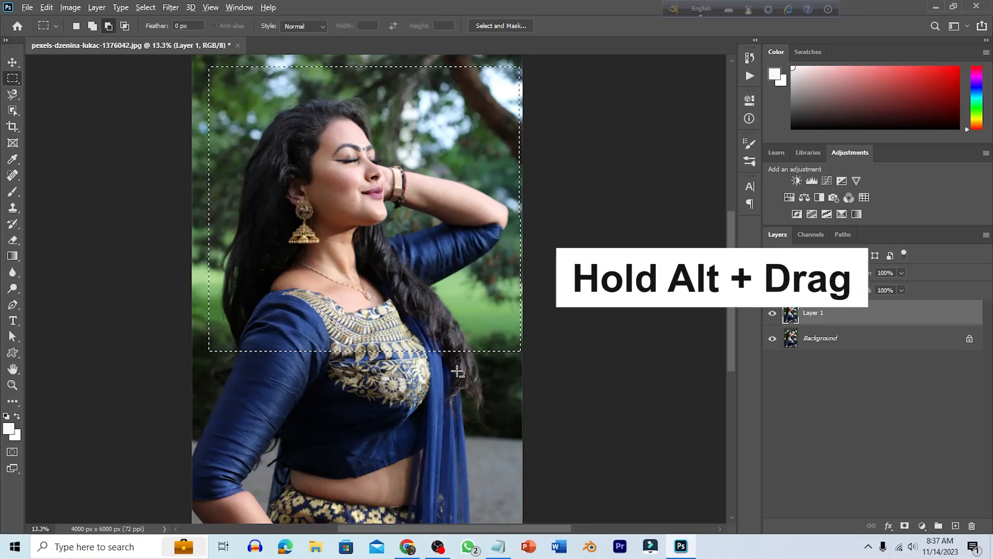
left_click_drag(459, 336, 201, 280)
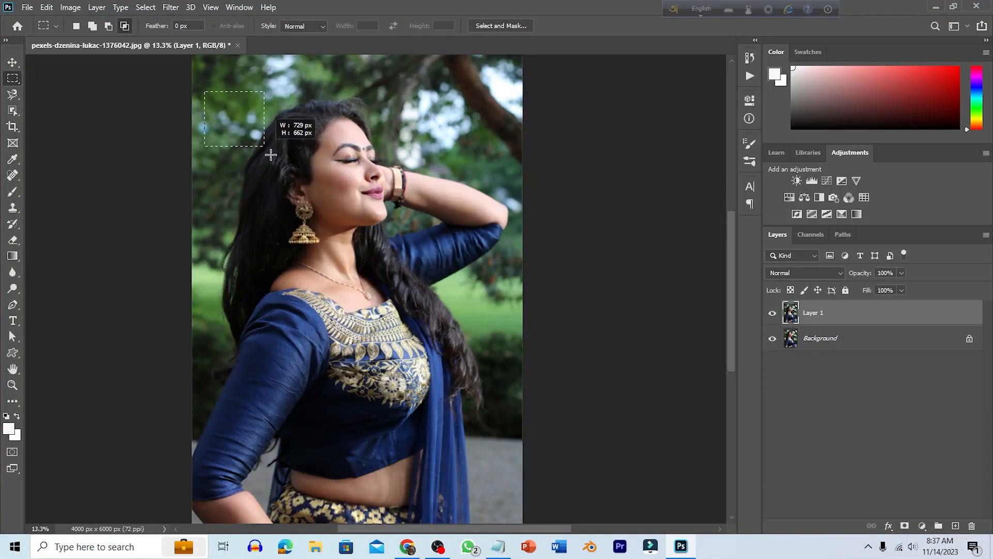
- In Intersect with selection mode, select a rectangle around the woman's head, and draw overlapping rectangles from its lower right up across the face
left_click_drag(271, 155, 418, 299)
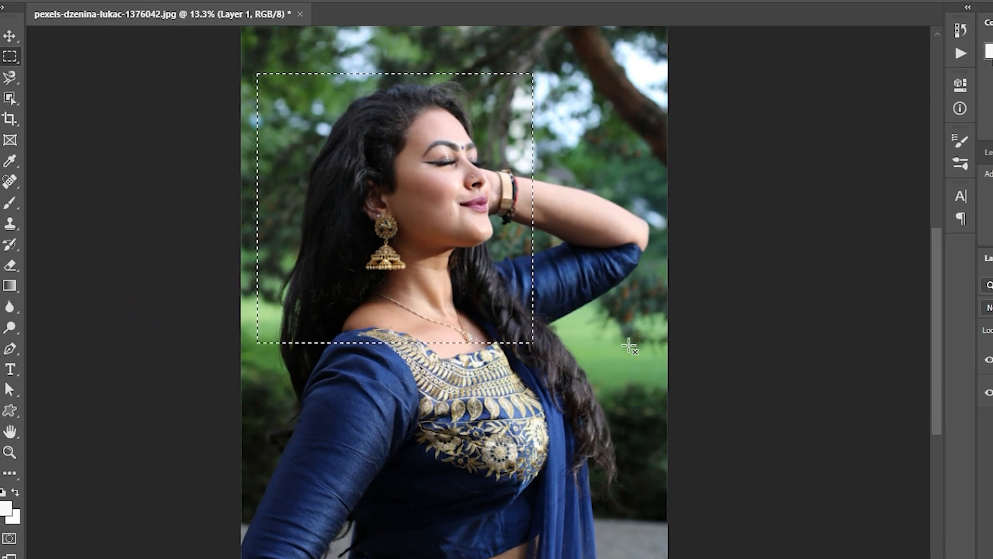
mouse_move(631, 345)
left_mouse_down()
mouse_move(523, 296)
mouse_move(525, 283)
mouse_move(492, 269)
mouse_move(450, 191)
mouse_move(426, 66)
mouse_move(356, 76)
mouse_move(492, 103)
mouse_move(483, 88)
mouse_move(451, 73)
mouse_move(353, 79)
left_mouse_up()
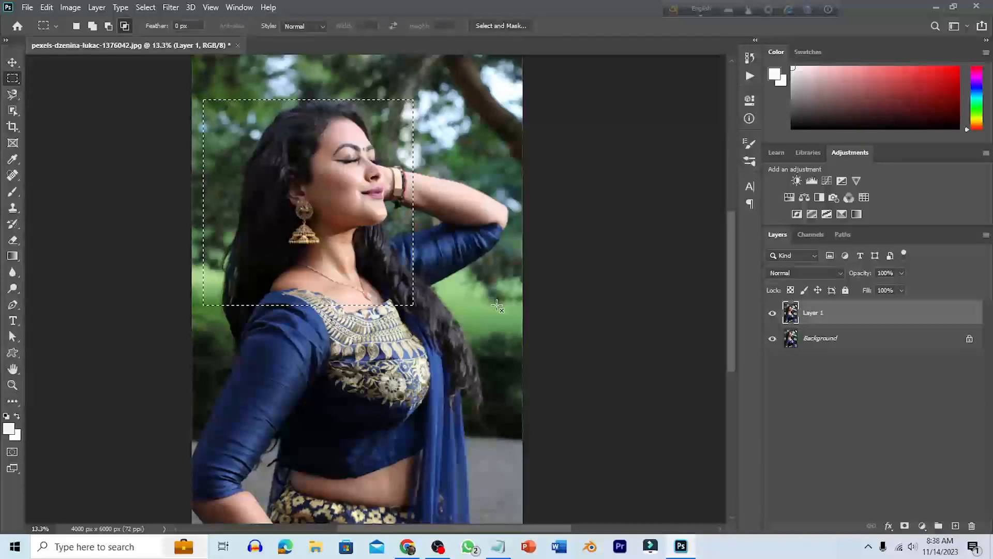
left_click_drag(497, 306, 366, 115)
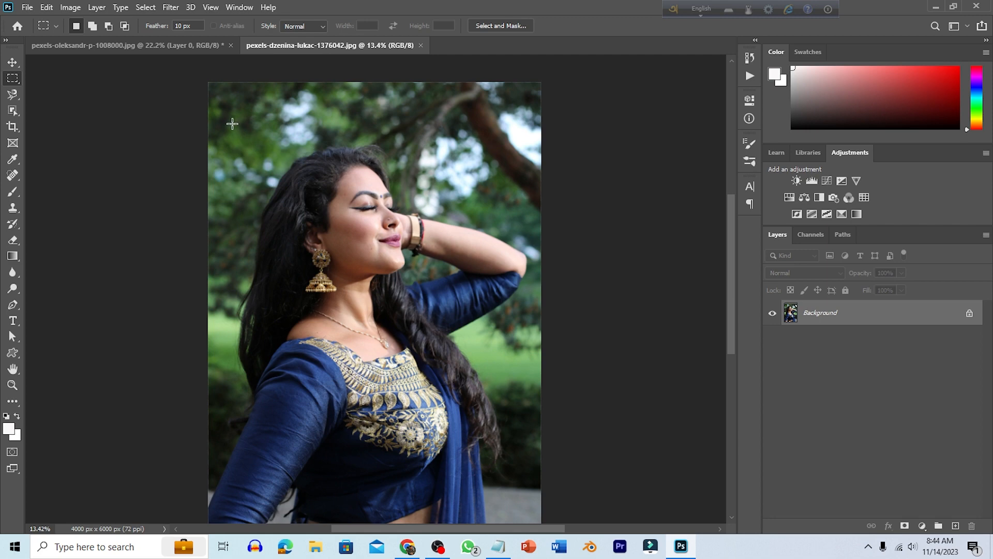
- Select a rectangle around the woman's head and chest as a new selection, and deselect it
left_click_drag(231, 123, 509, 392)
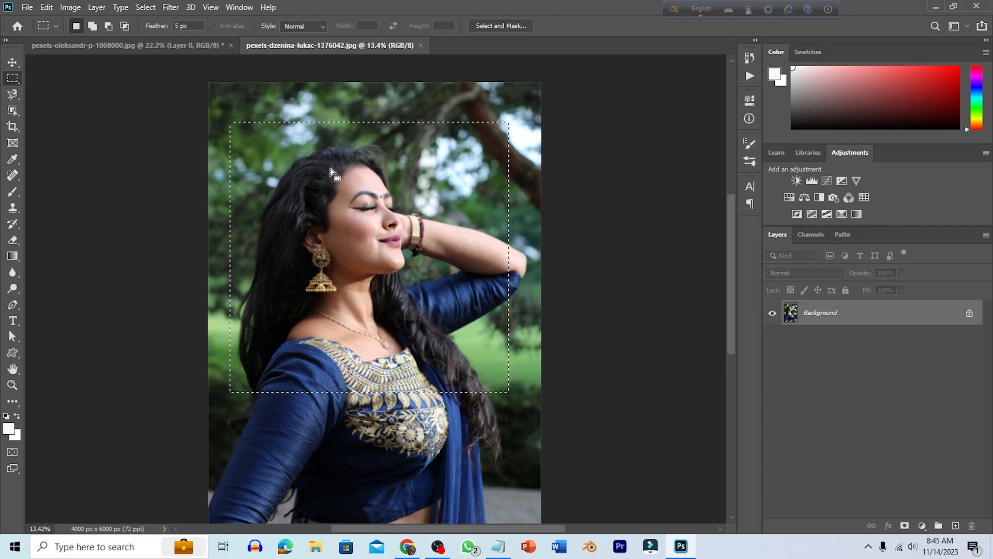
right_click(331, 172)
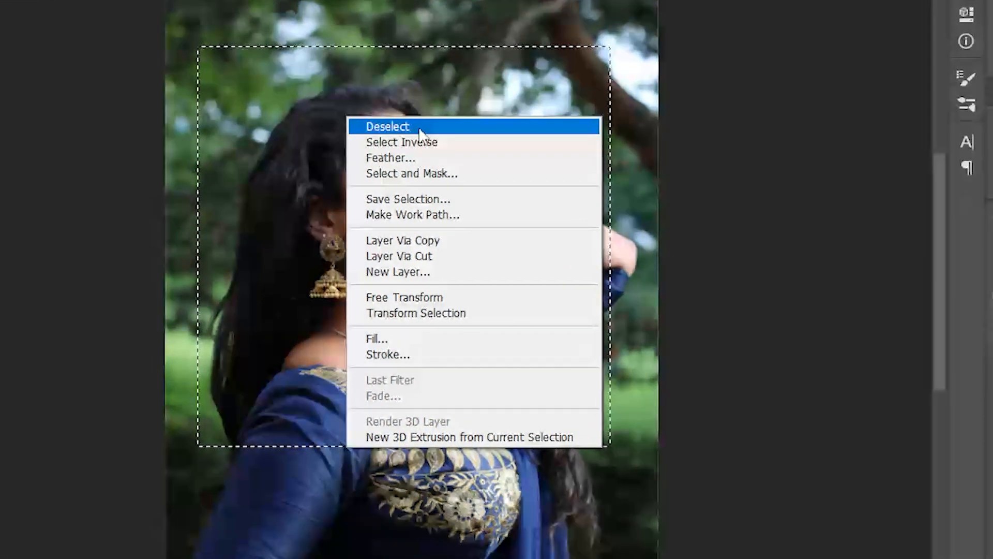
left_click(417, 129)
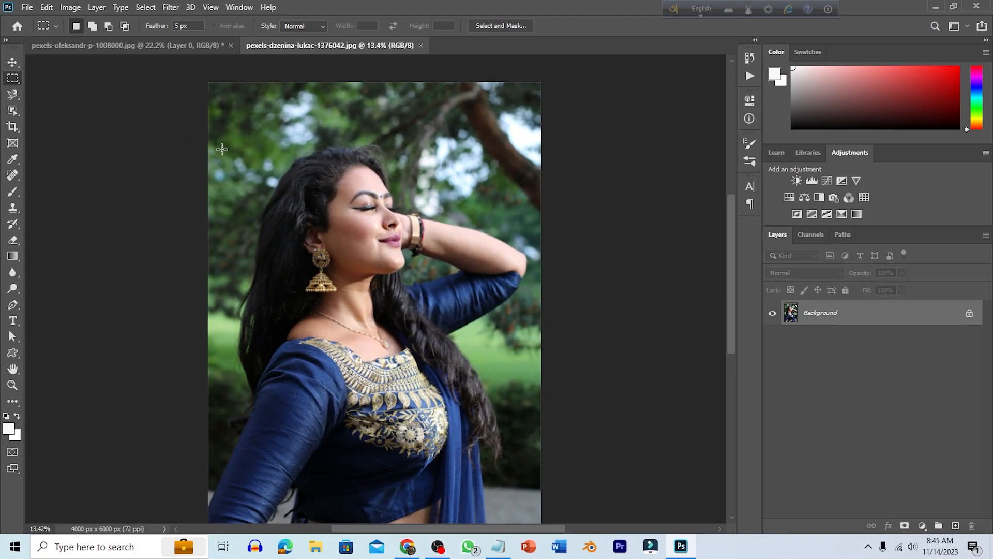
- Select a rectangle around the woman's head and shoulders and invert the selection
left_click_drag(231, 123, 495, 356)
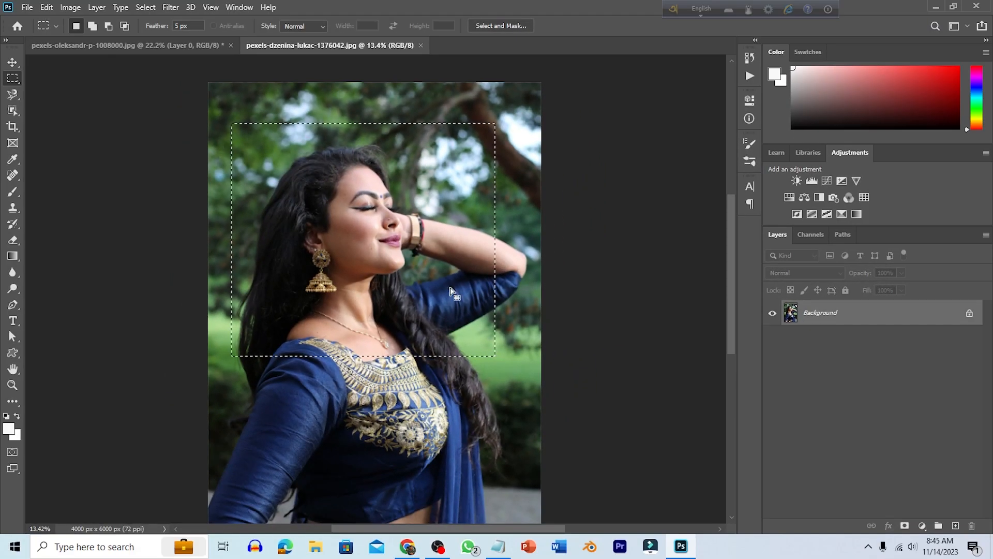
right_click(366, 171)
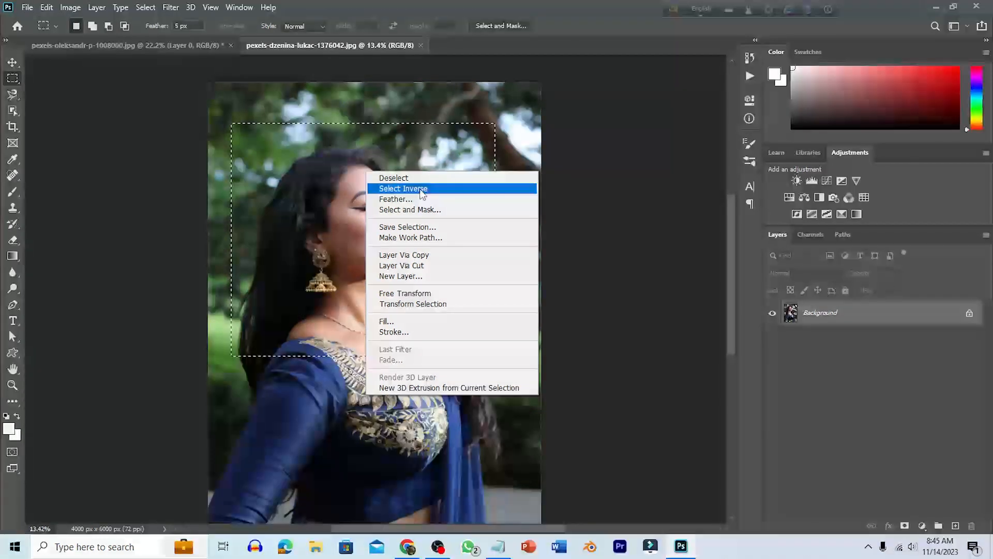
left_click(424, 189)
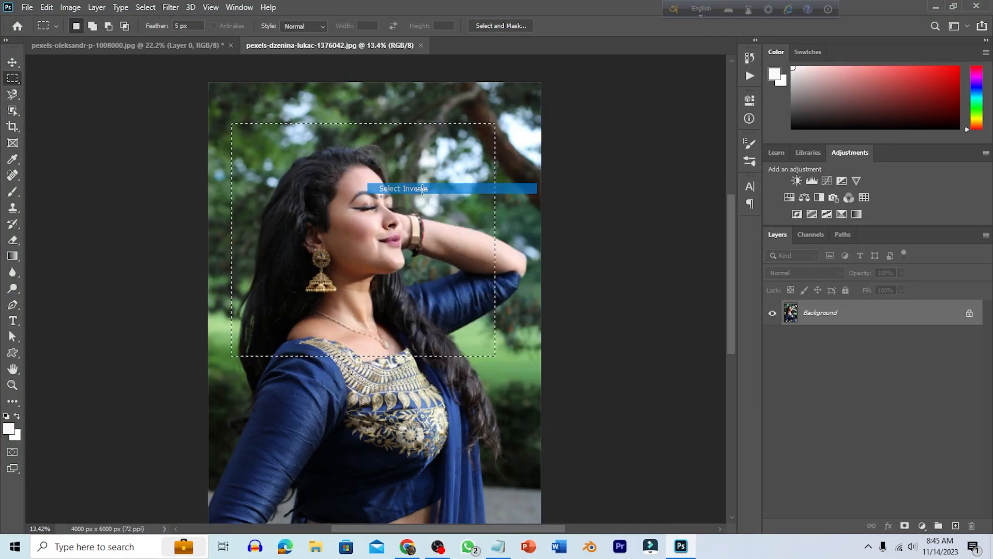
- Unlock the Background layer and delete the image area outside the rectangle
left_click(969, 313)
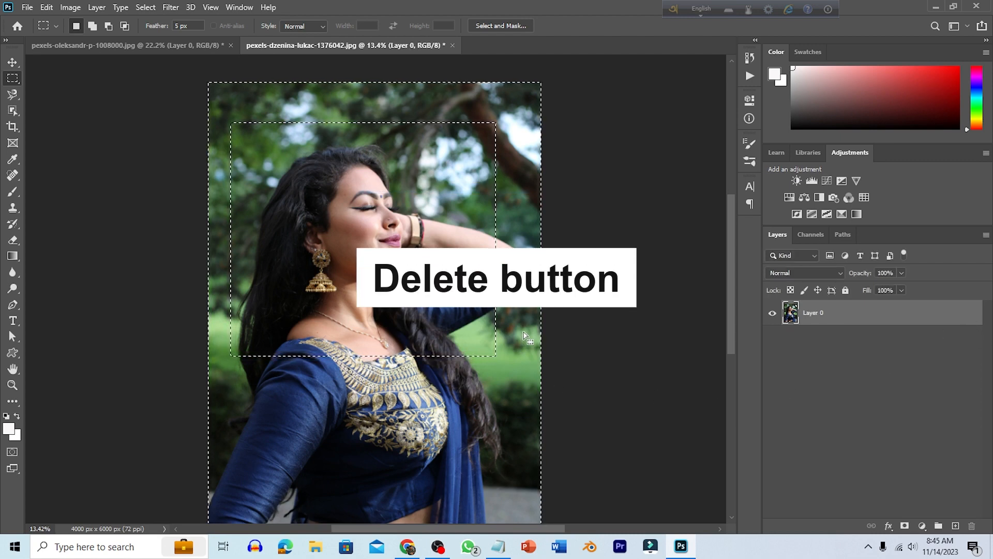
key("Delete")
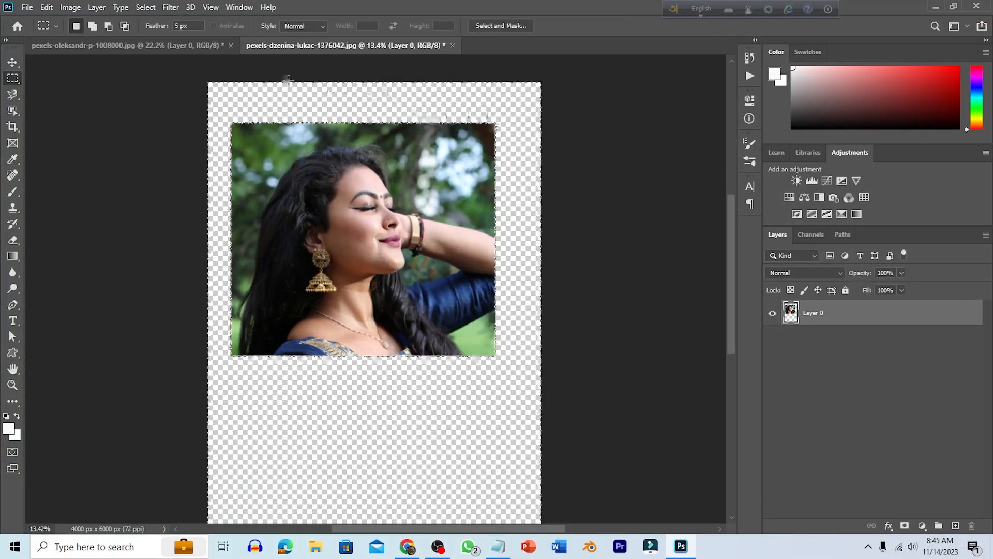
- View the Save Selection options for the rectangle around the head, and dismiss them without saving
right_click(341, 186)
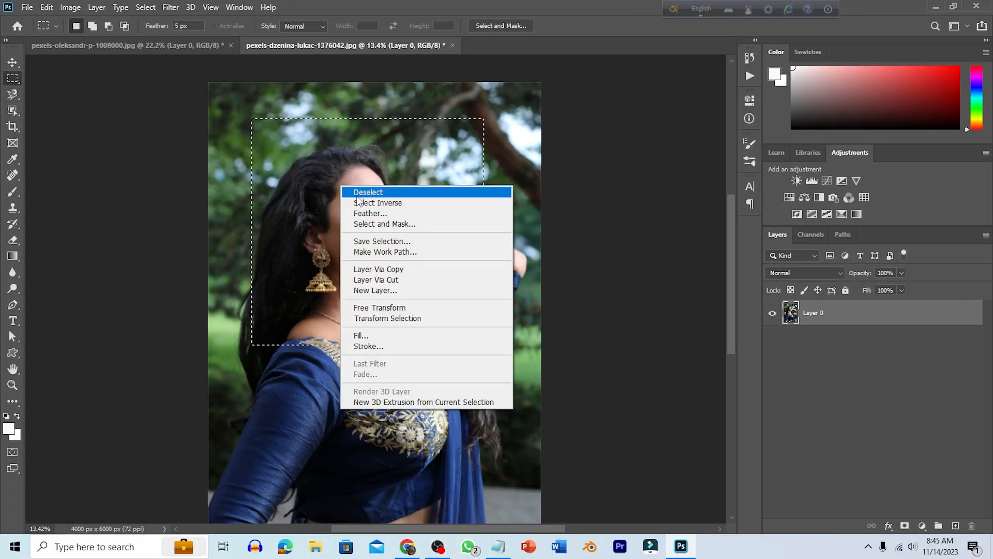
left_click(388, 242)
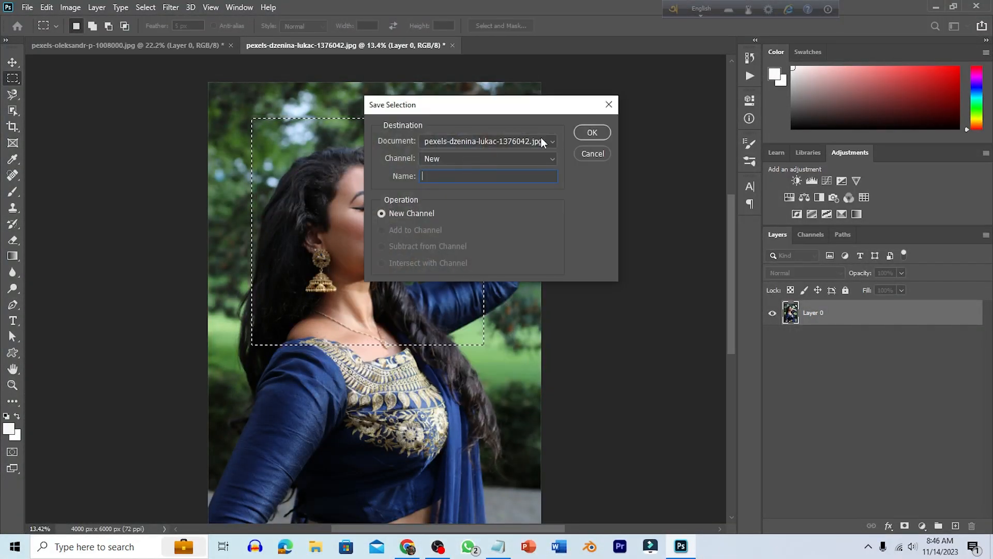
left_click(594, 152)
- Copy the selected head area to its own layer with Layer Via Copy, and hide Layer 0
right_click(341, 166)
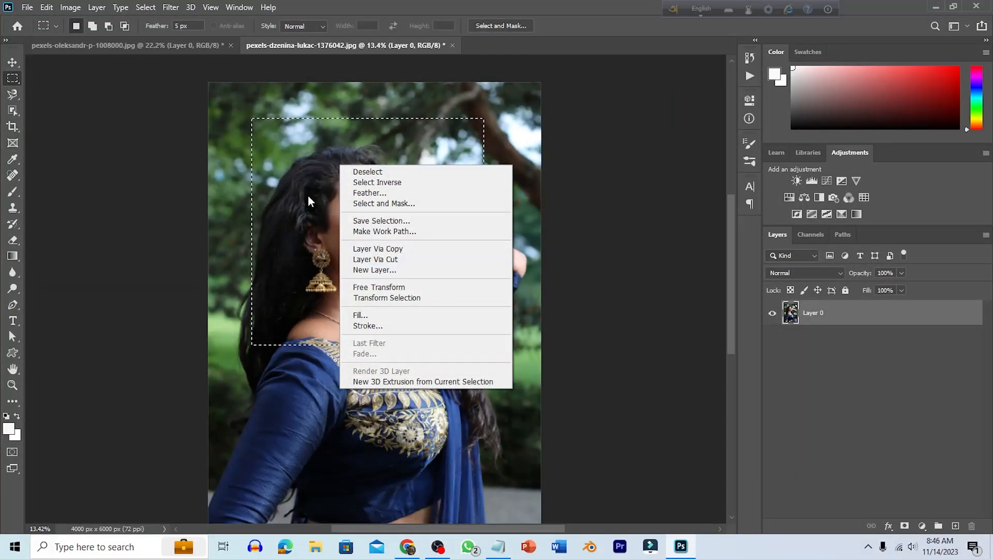
right_click(293, 181)
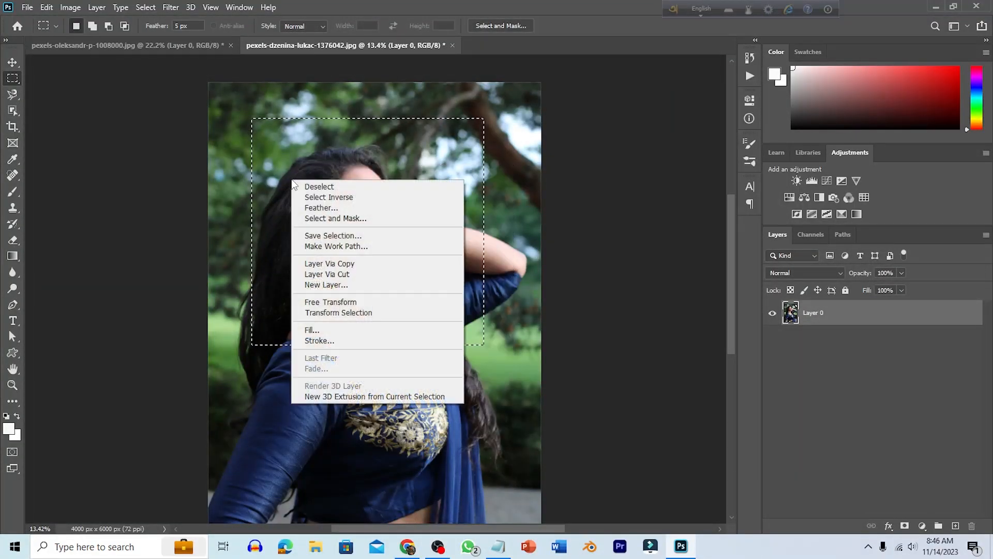
left_click(368, 265)
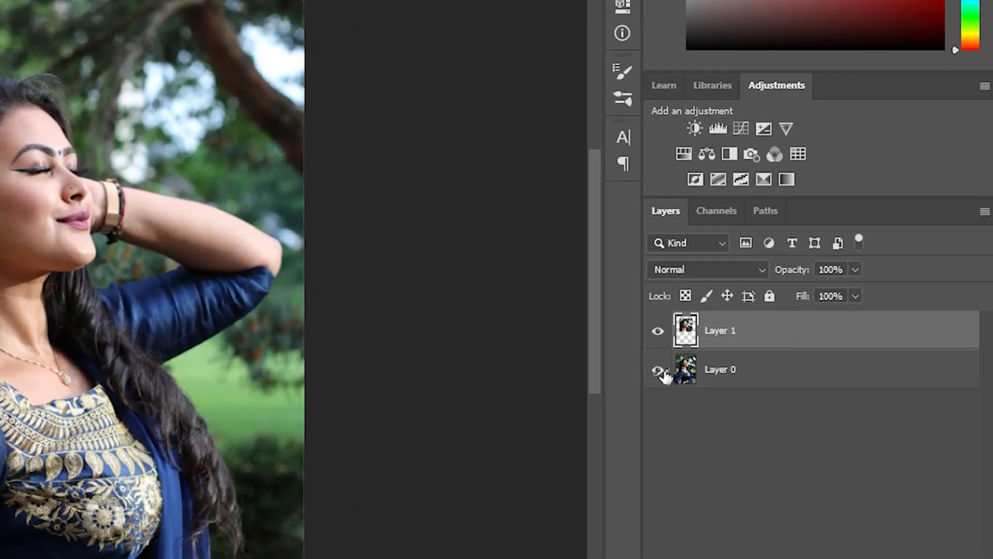
left_click(659, 370)
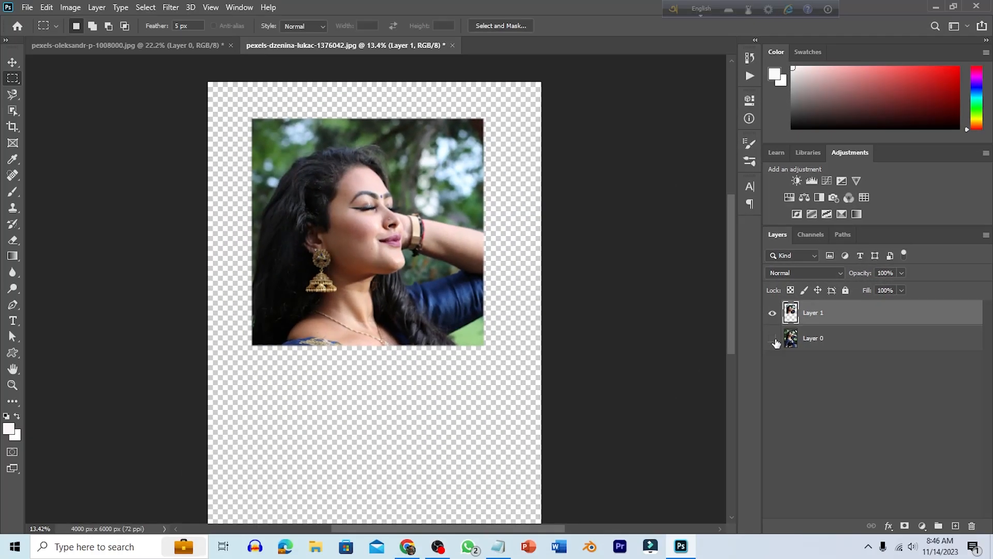